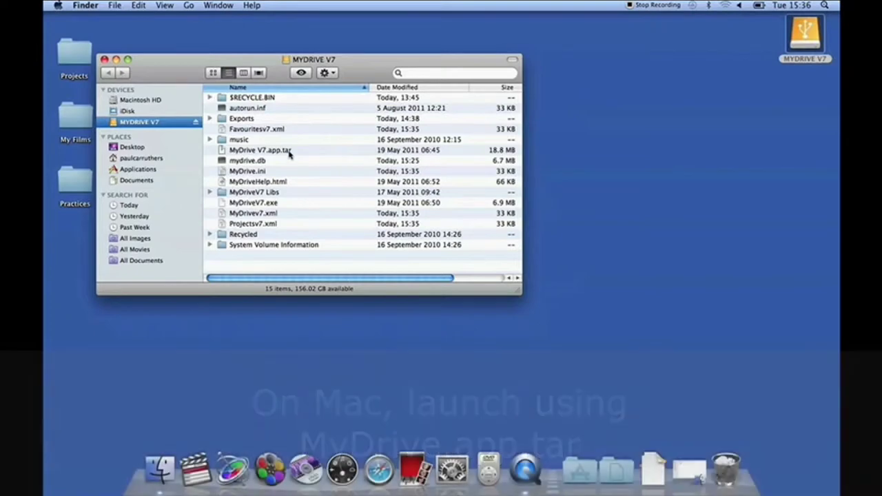
# Unpack MyDrive V7.app.tar on the MYDRIVE V7 drive and launch the extracted MyDrive V7 application
pyautogui.doubleClick(282, 153)
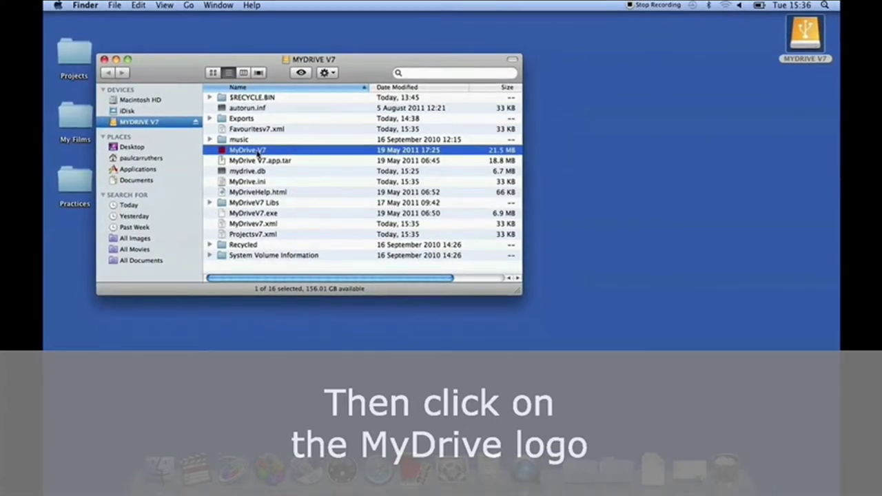
pyautogui.doubleClick(259, 152)
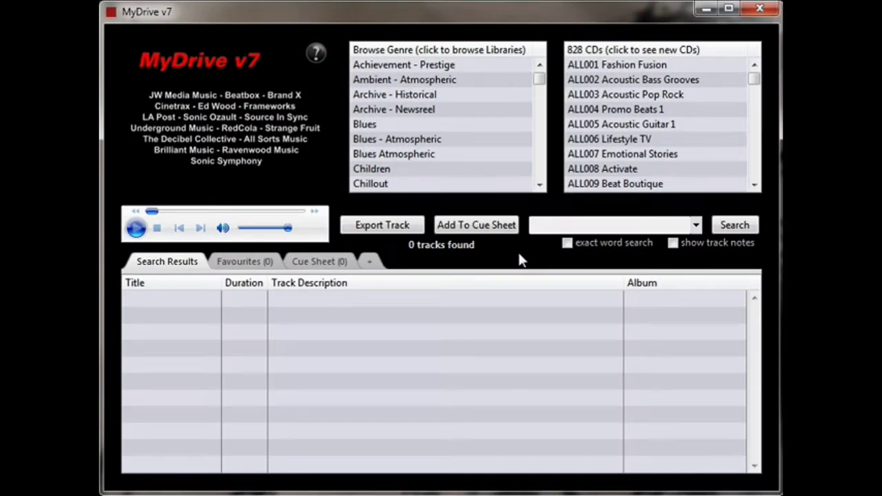
# Run a quick search for "sport" and look further down the list of matching tracks
pyautogui.click(532, 226)
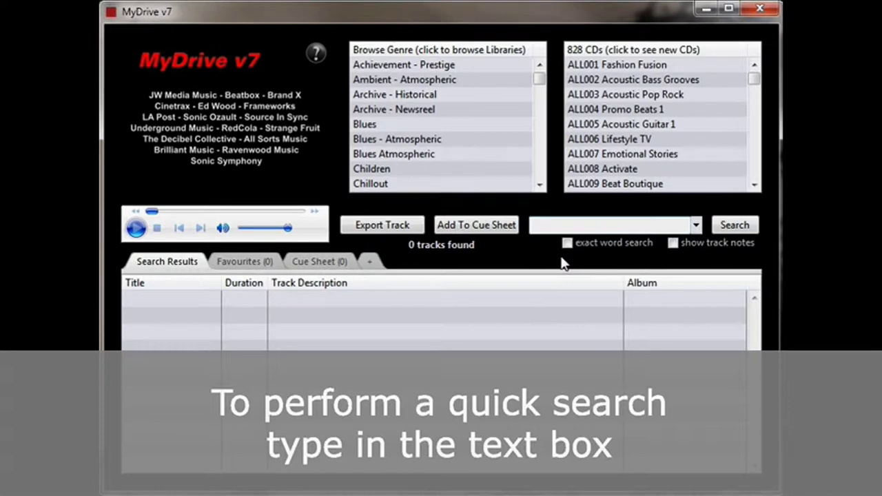
pyautogui.write('sport')
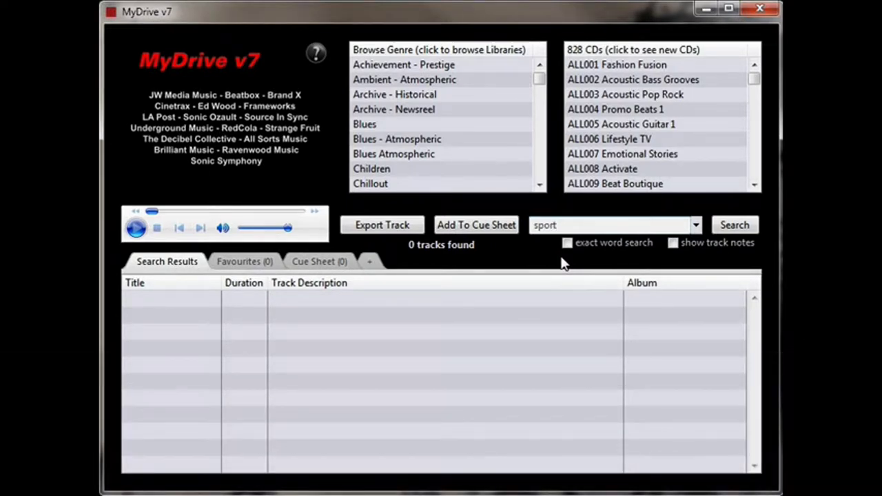
pyautogui.click(735, 226)
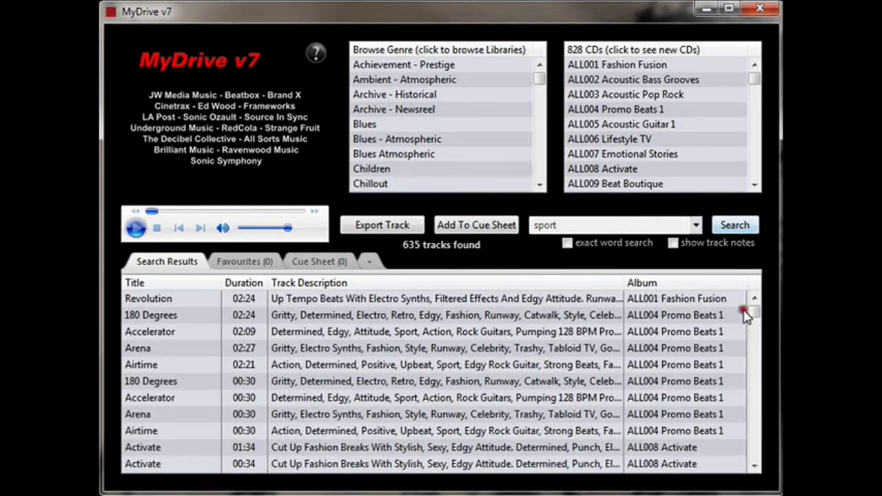
pyautogui.moveTo(754, 311); pyautogui.dragTo(770, 375)
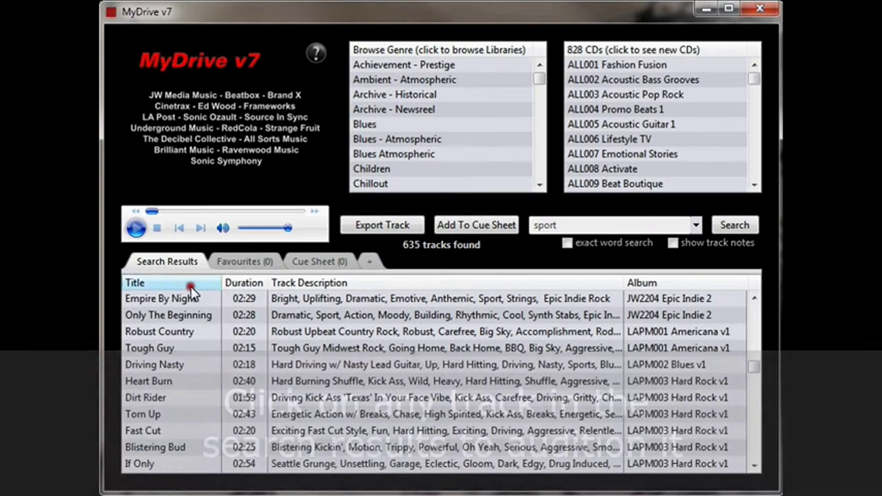
# Audition the track "Empire By Night" and the track after it, "Only The Beginning"
pyautogui.doubleClick(189, 302)
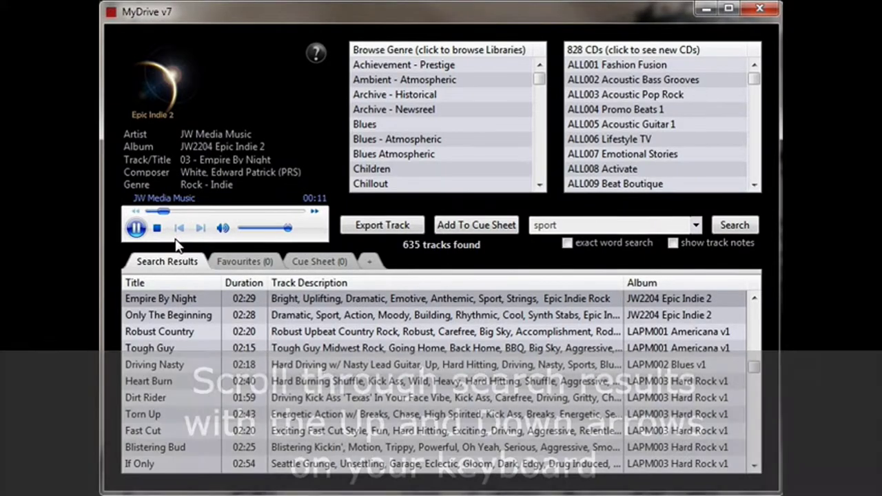
pyautogui.press('Down')
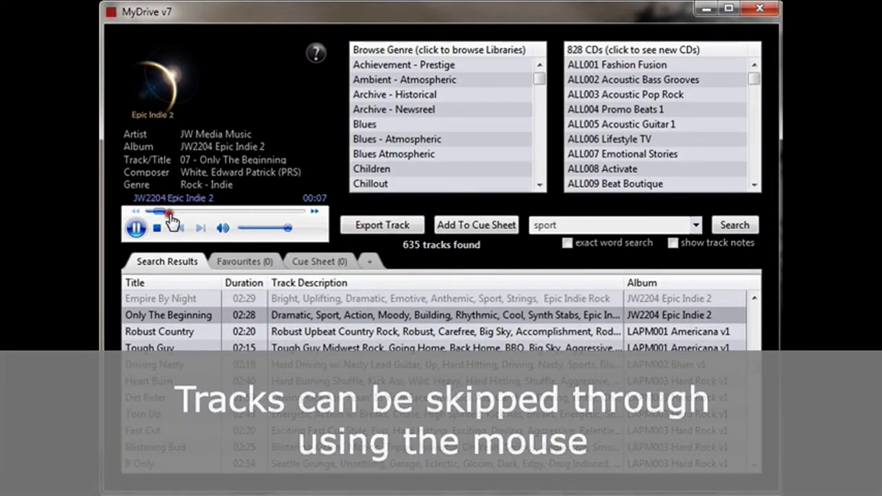
# Skip forward through "Only The Beginning" in several jumps, and pause and resume its playback
pyautogui.moveTo(171, 221); pyautogui.dragTo(173, 221)
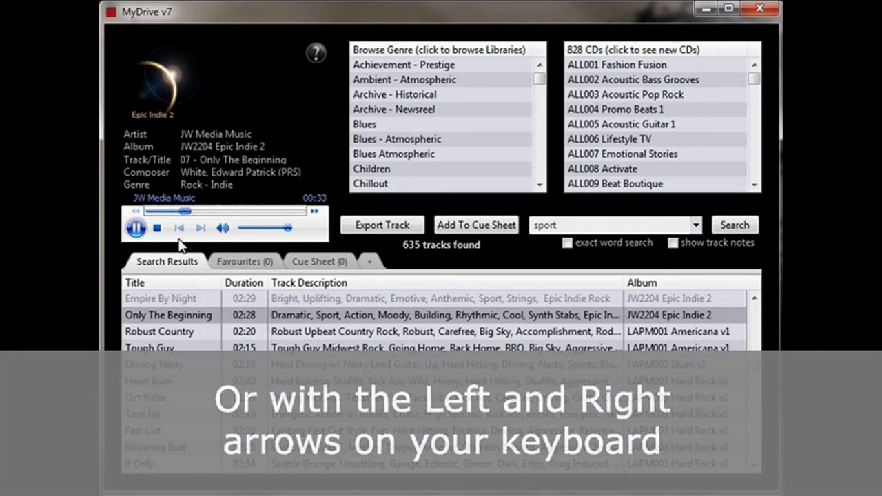
pyautogui.press('Right')
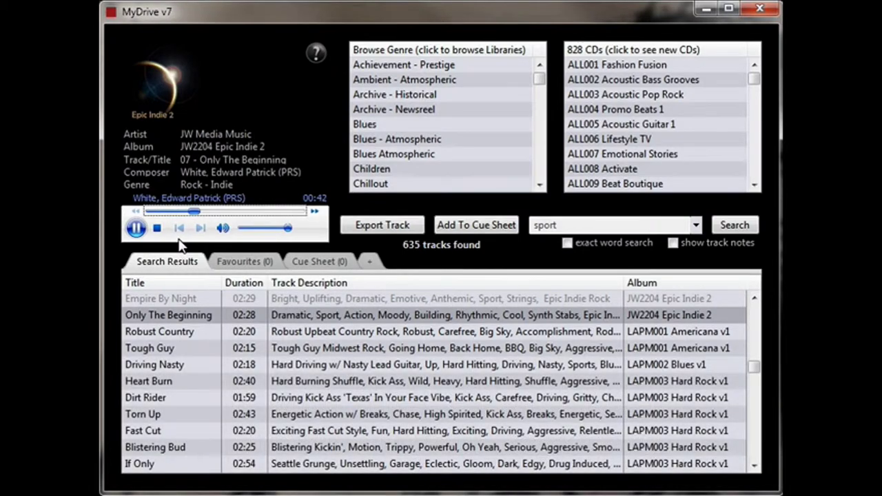
pyautogui.press('Right')
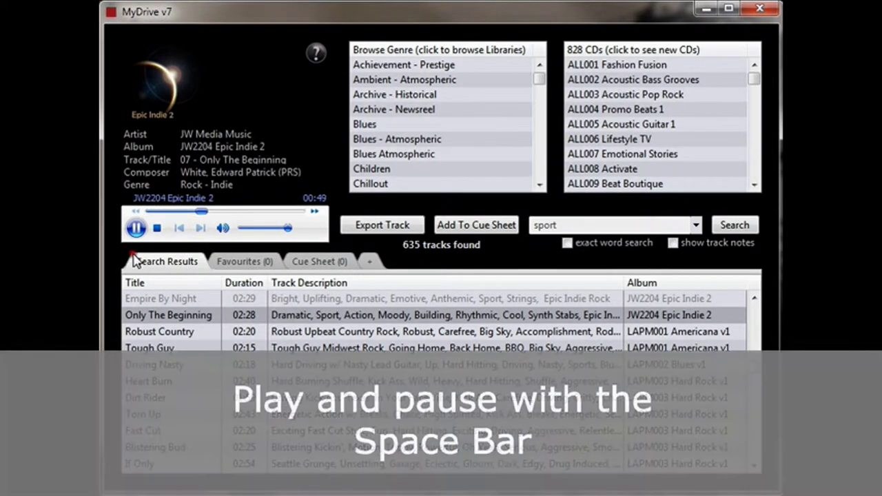
pyautogui.press('space')
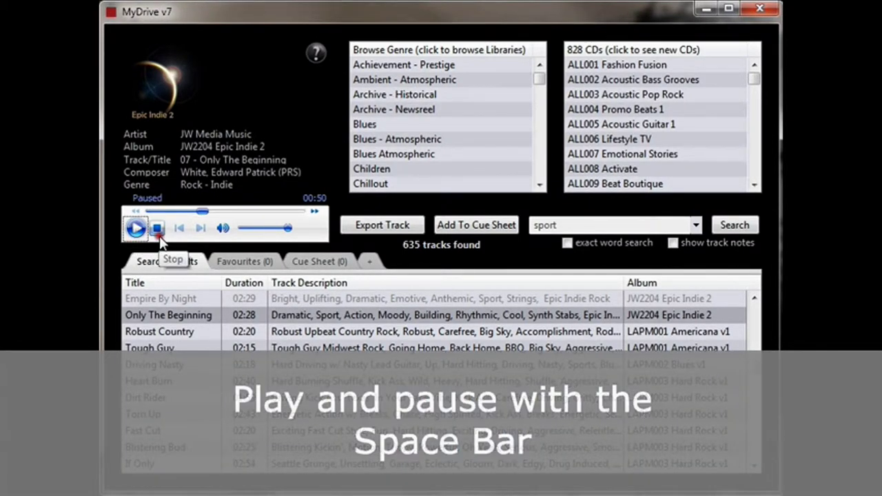
pyautogui.press('space')
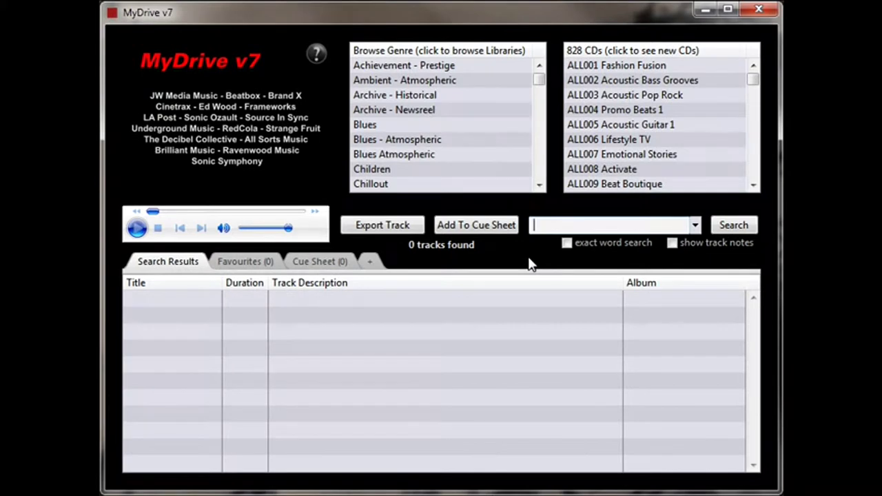
# Search for "fun", and repeat the search with exact word matching enabled
pyautogui.write('fun')
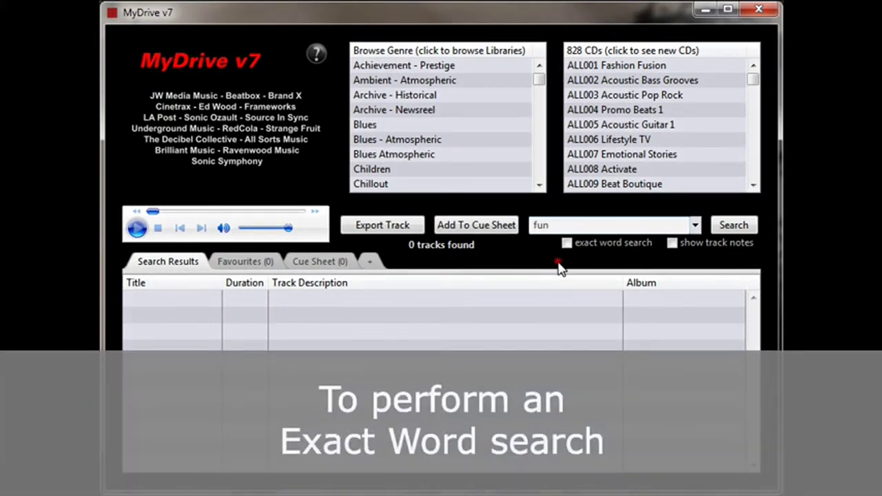
pyautogui.click(752, 225)
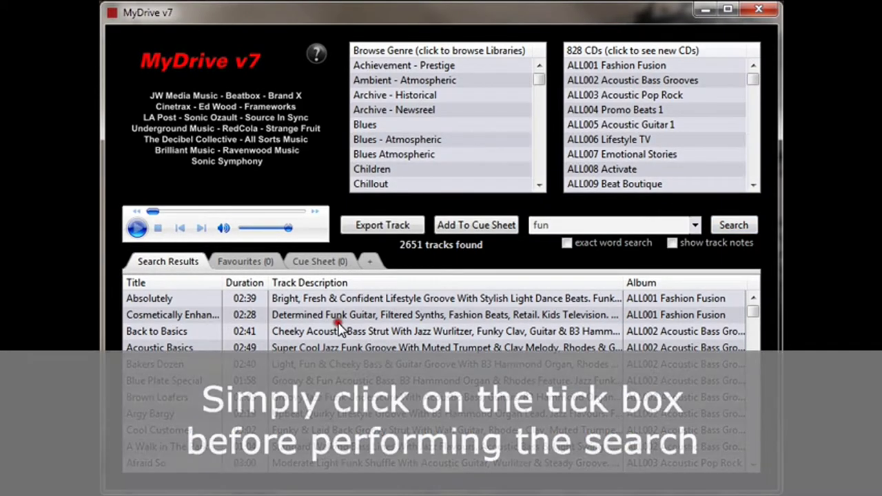
pyautogui.click(566, 243)
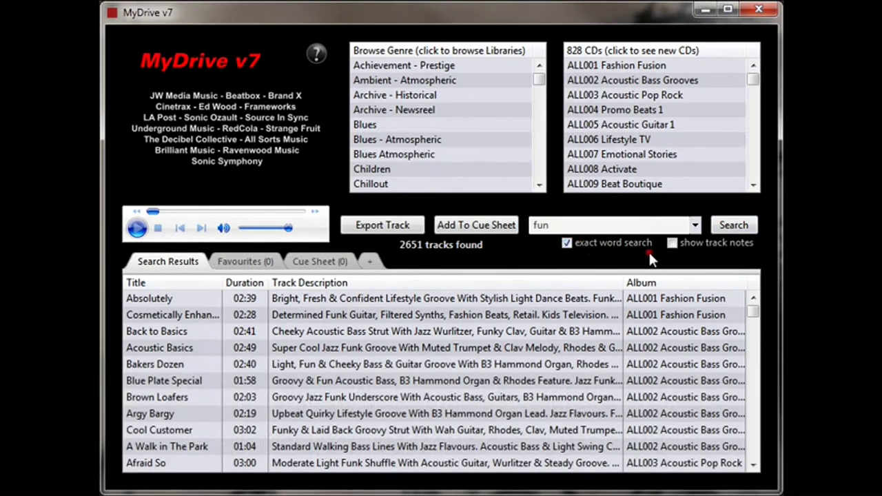
pyautogui.click(730, 227)
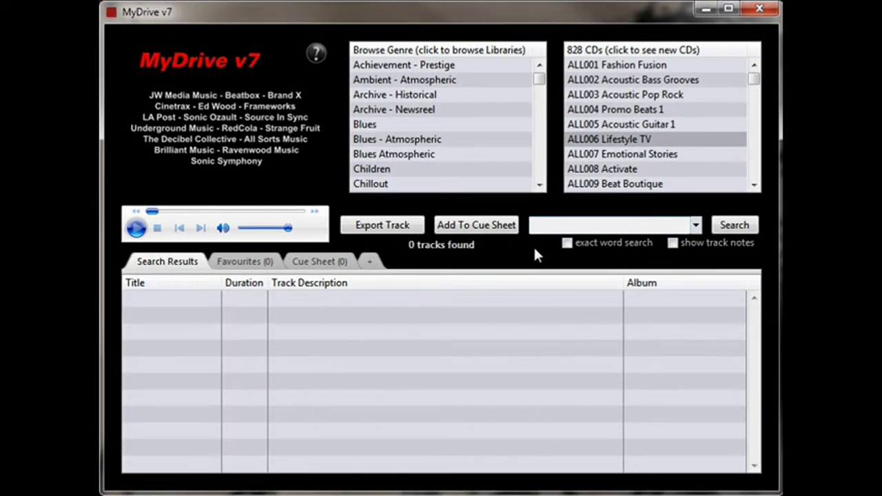
# Search for the exact phrase "crime drama" using quotation marks and look through the matching tracks
pyautogui.write('"c')
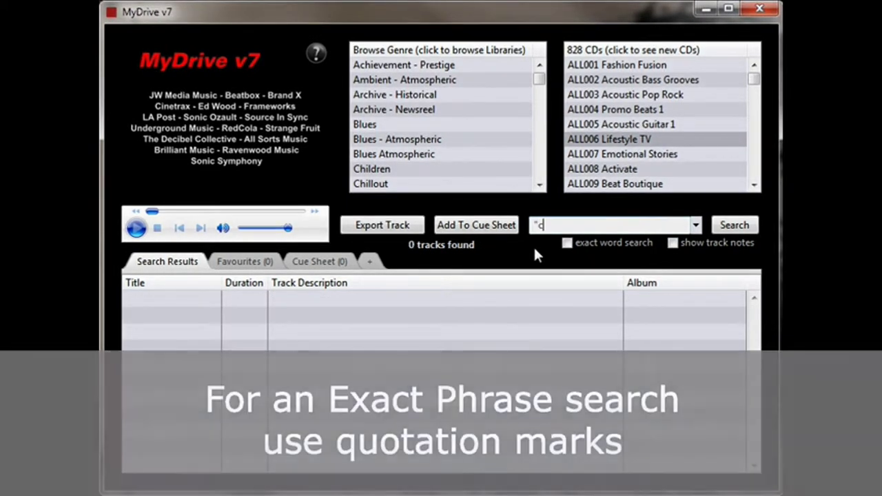
pyautogui.write('rime dr')
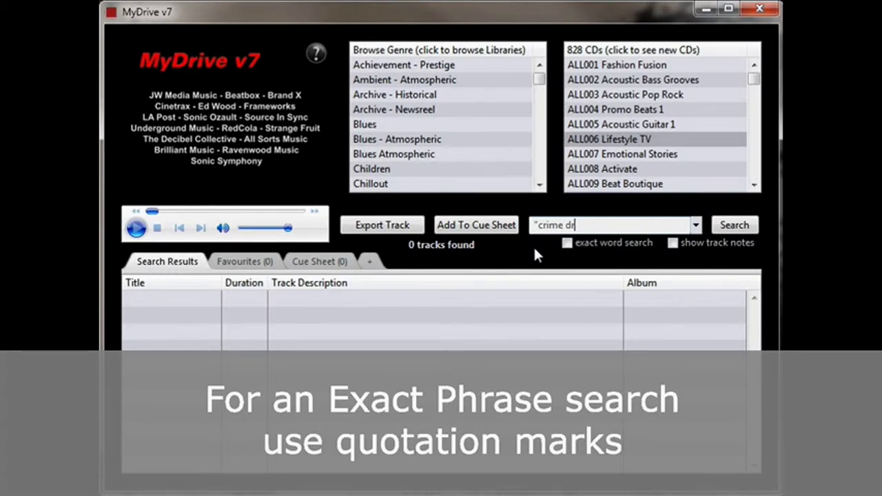
pyautogui.write('ama"')
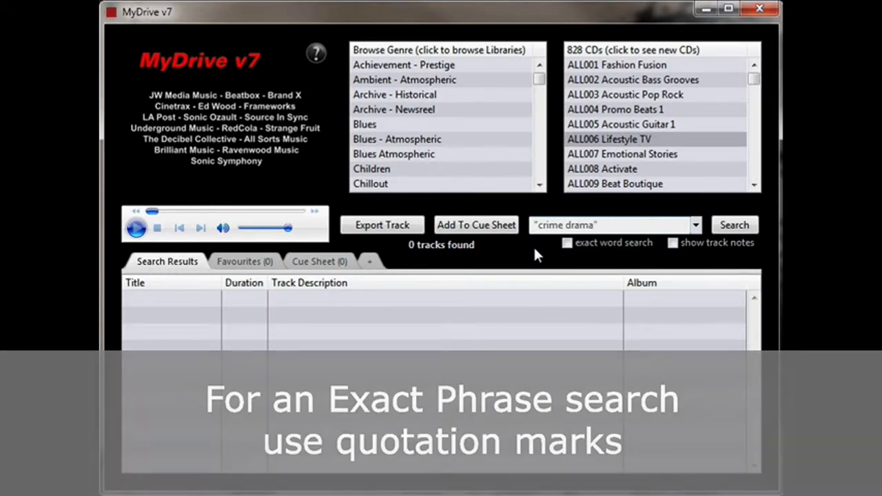
pyautogui.click(727, 225)
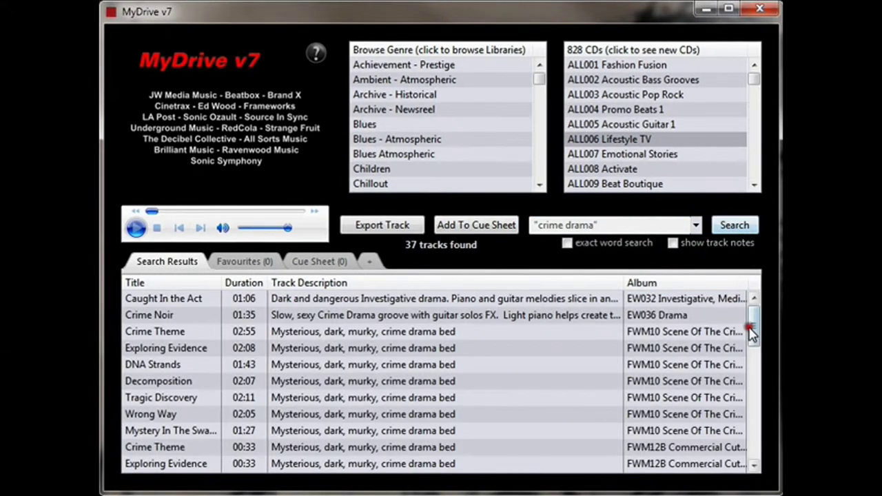
pyautogui.moveTo(753, 329); pyautogui.dragTo(750, 408)
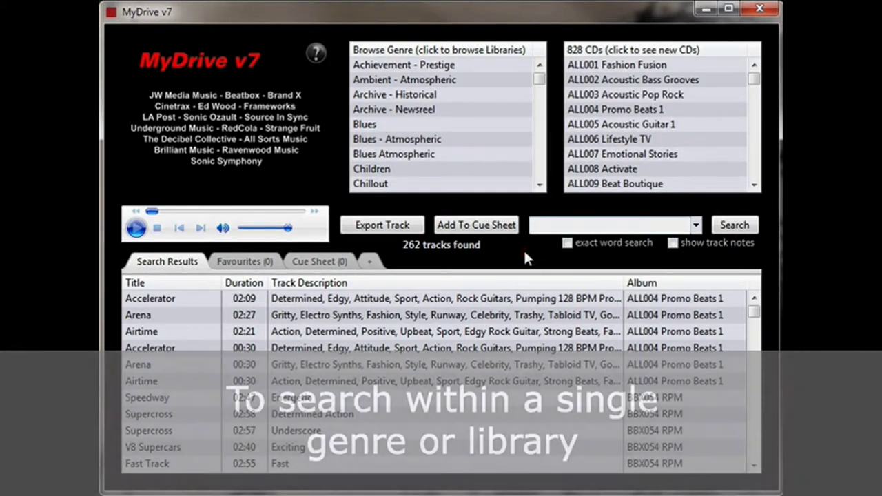
# Search for "party" within the Dance genre only
pyautogui.write('rty')
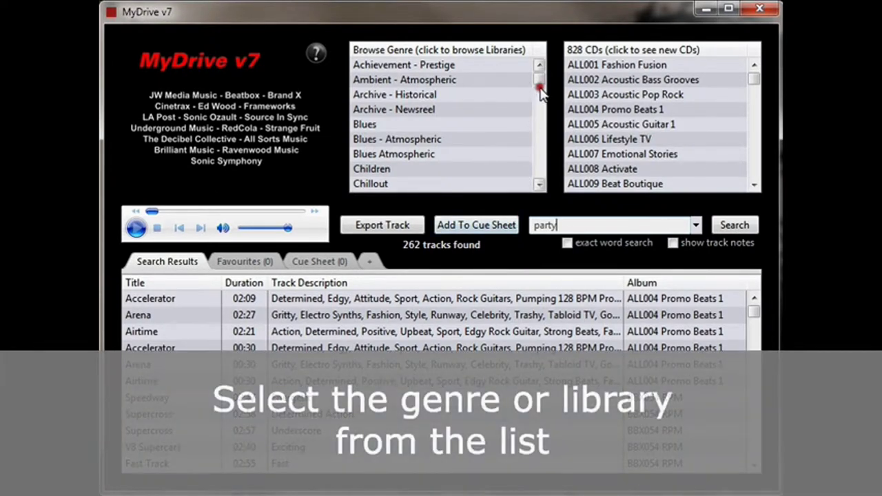
pyautogui.moveTo(541, 81); pyautogui.dragTo(546, 97)
pyautogui.click(405, 140)
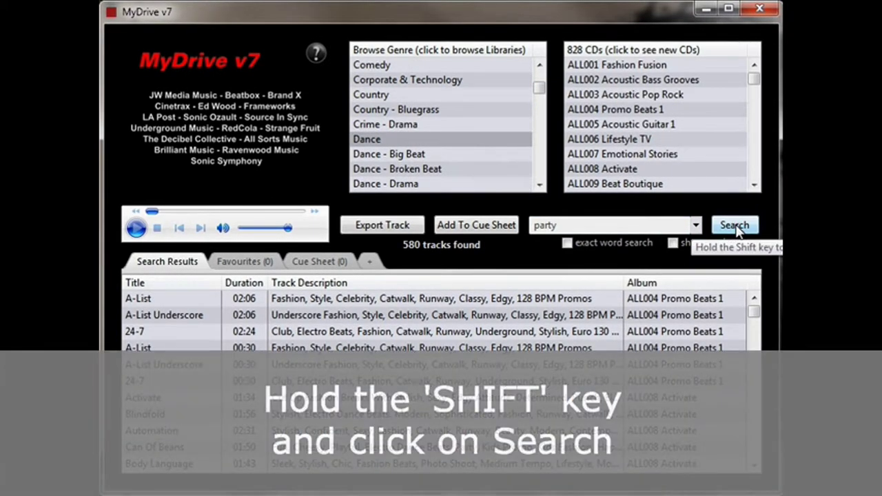
pyautogui.keyDown('shift'); pyautogui.click(734, 227); pyautogui.keyUp('shift')
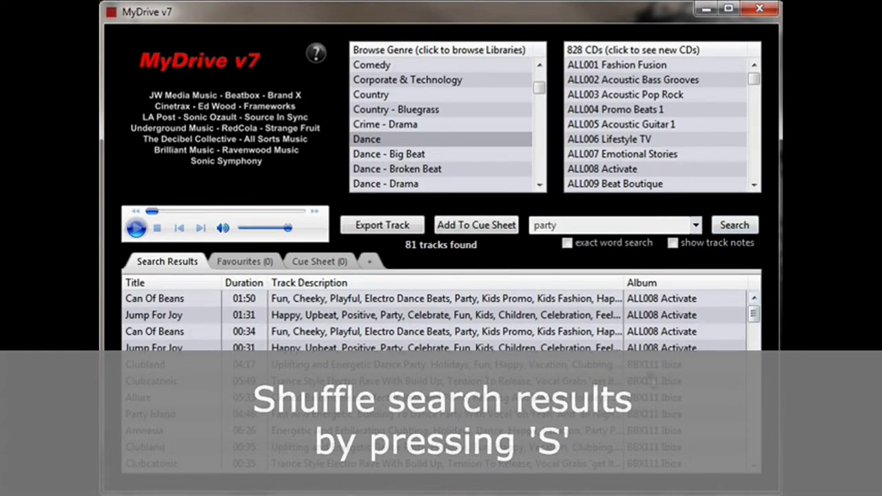
# Shuffle the order of the "party" search results three times
pyautogui.press('s')
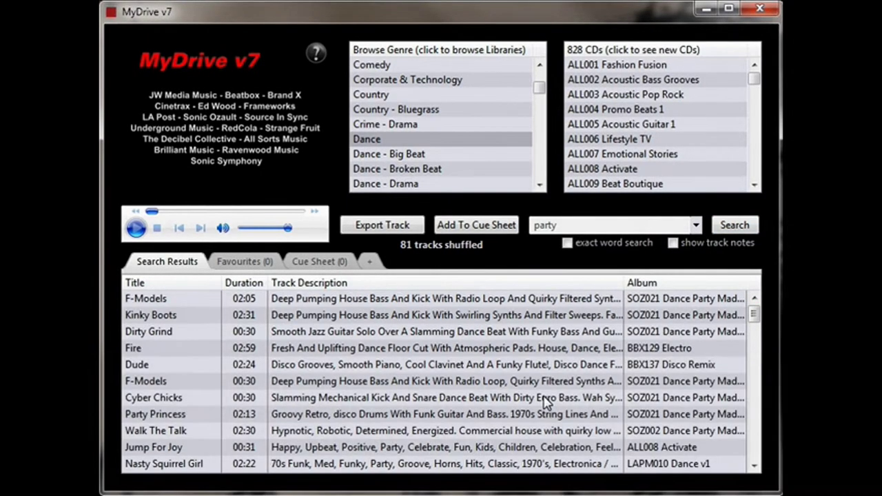
pyautogui.press('s')
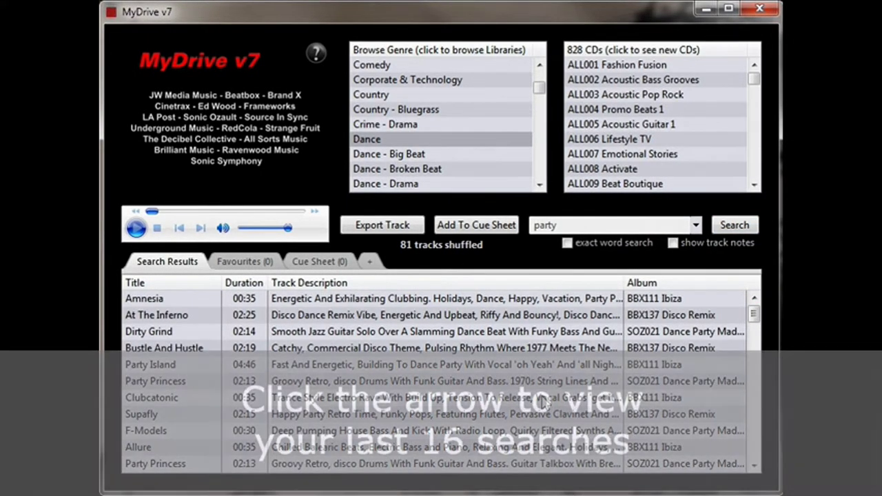
pyautogui.press('s')
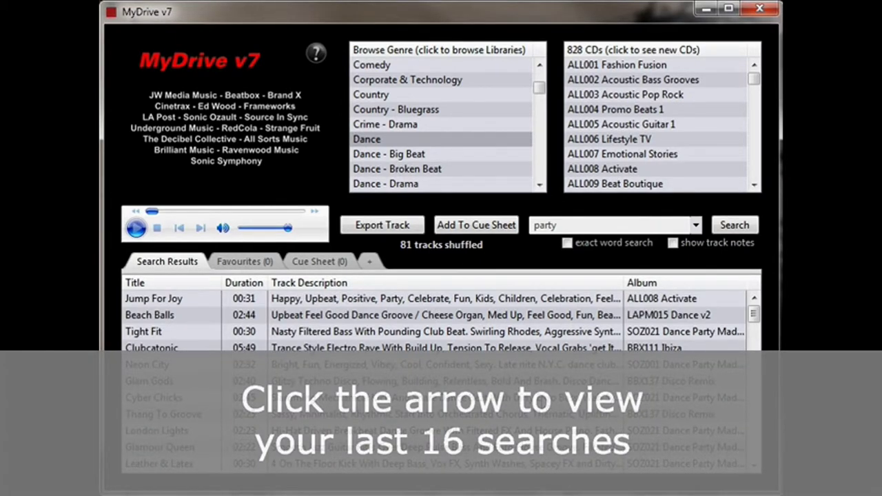
# Rerun the earlier "carnival" search from the search history and look through its tracks
pyautogui.click(696, 226)
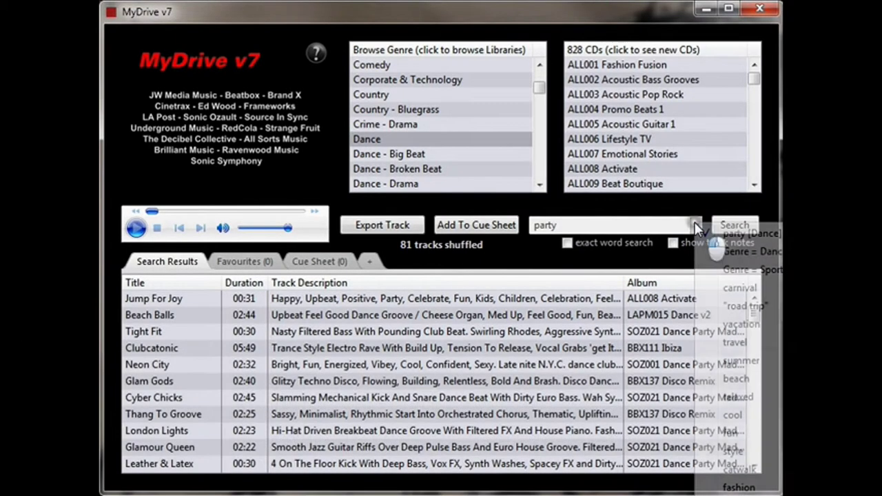
pyautogui.click(757, 289)
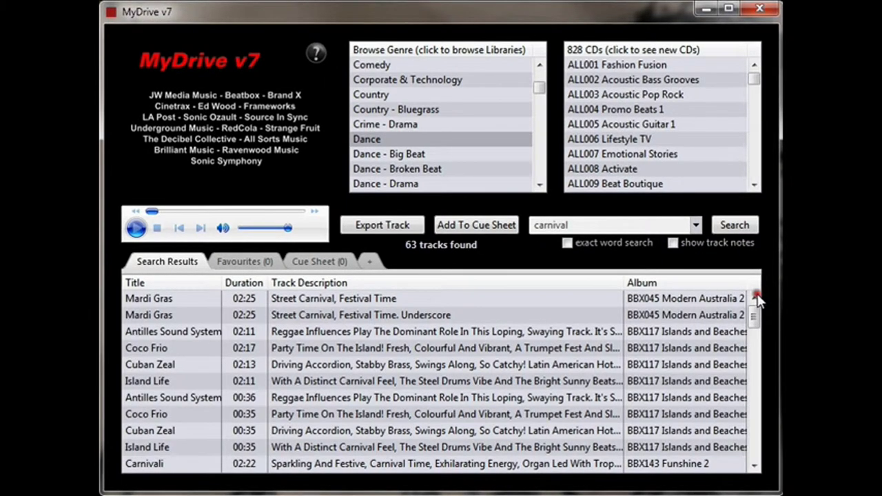
pyautogui.moveTo(756, 315); pyautogui.dragTo(772, 335)
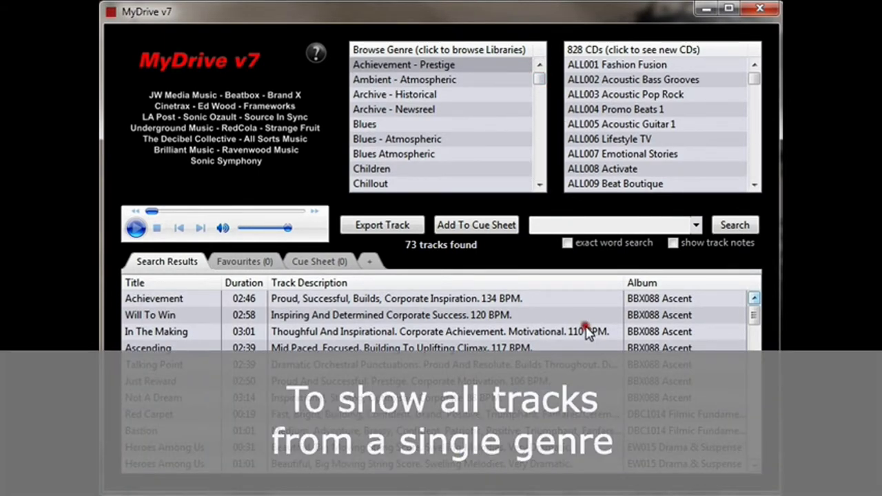
# List all tracks of the genres Crime - Drama, Instrument - Guitar and Orchestral - Dance - Drama, one genre after another
pyautogui.click(537, 90)
pyautogui.click(410, 156)
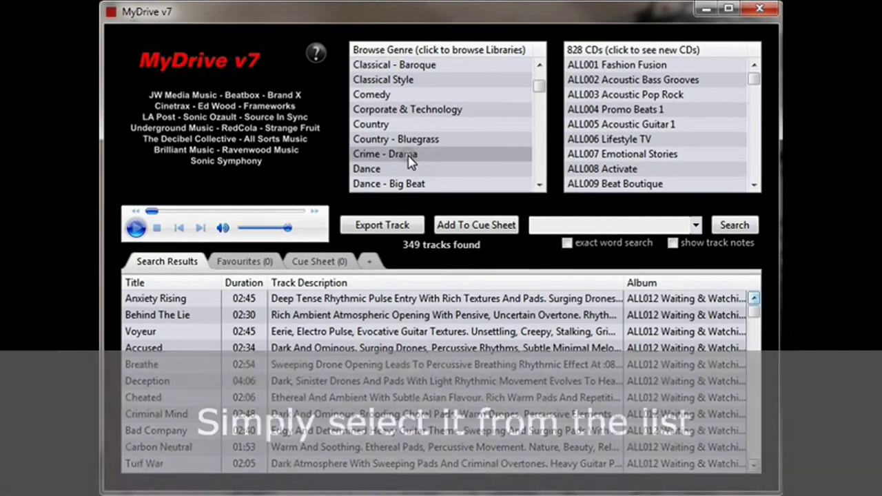
pyautogui.moveTo(539, 90); pyautogui.dragTo(531, 125)
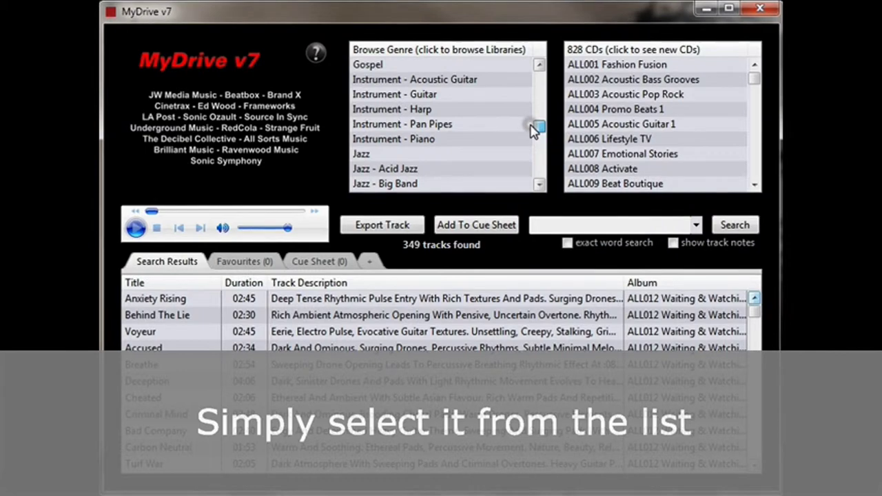
pyautogui.click(427, 96)
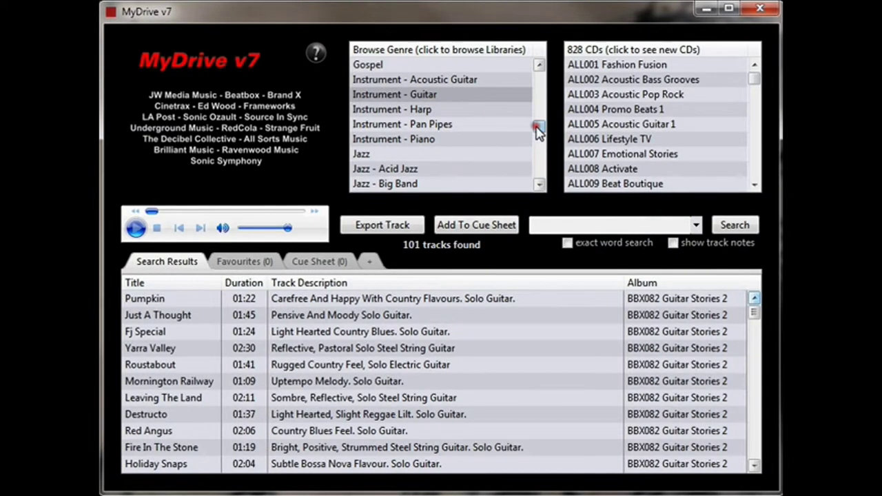
pyautogui.moveTo(535, 122); pyautogui.dragTo(539, 142)
pyautogui.click(458, 125)
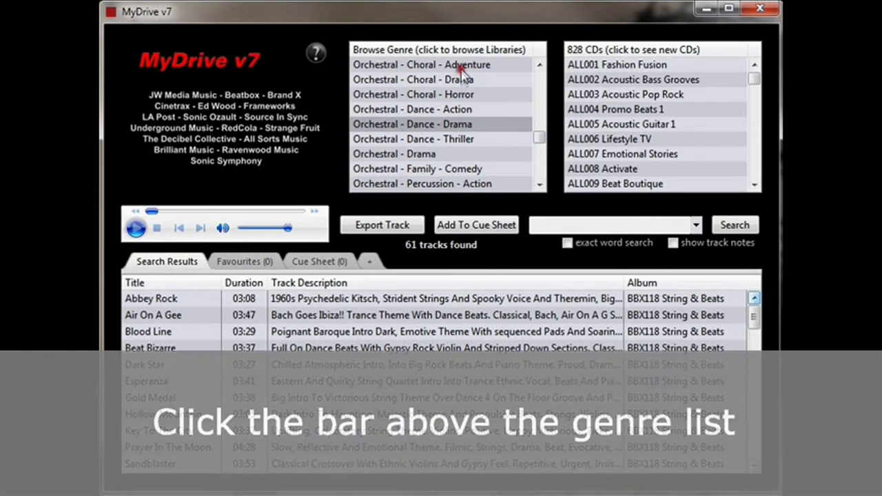
# Switch from browsing genres to browsing libraries and list the tracks of Beatbox, Brilliant Music and JW Media Music, one after another
pyautogui.click(457, 54)
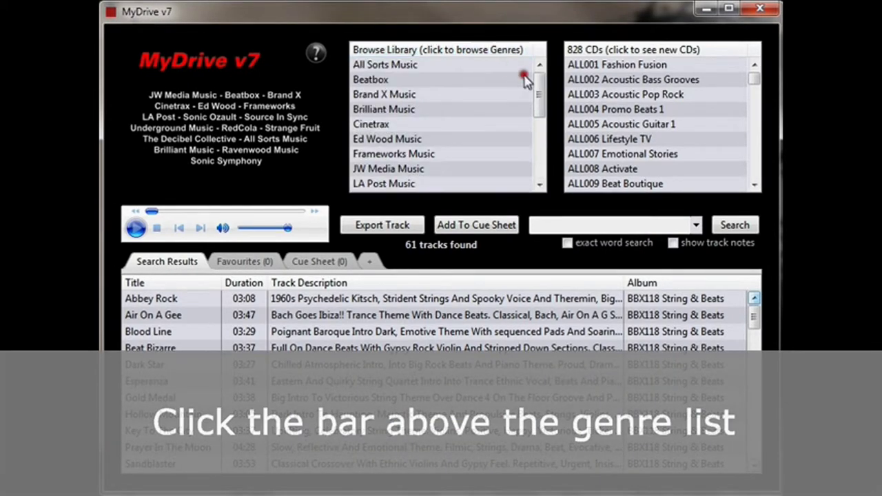
pyautogui.click(507, 81)
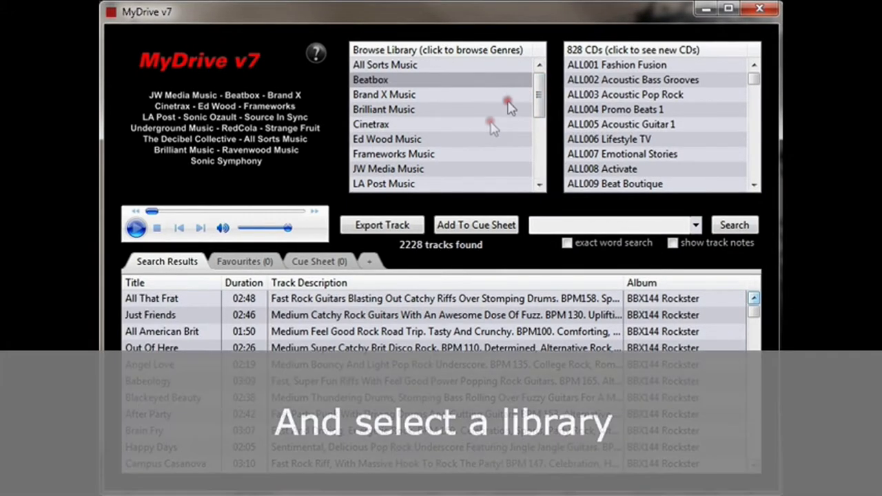
pyautogui.click(448, 111)
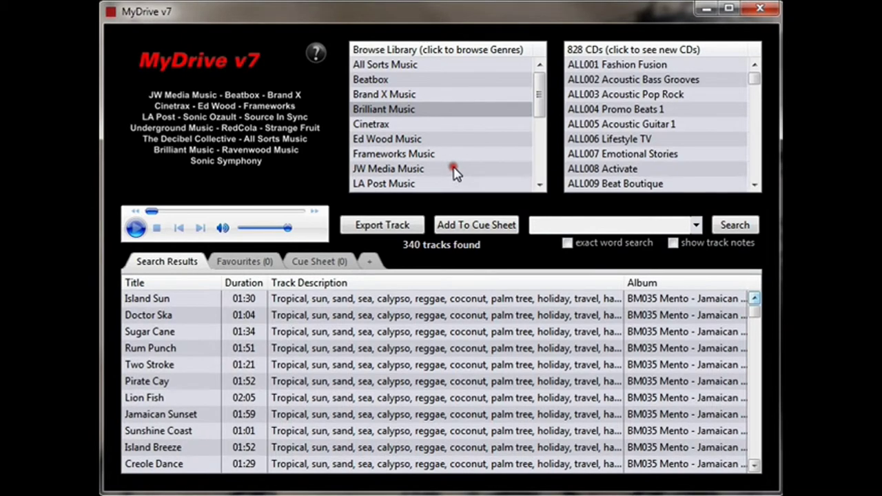
pyautogui.click(455, 171)
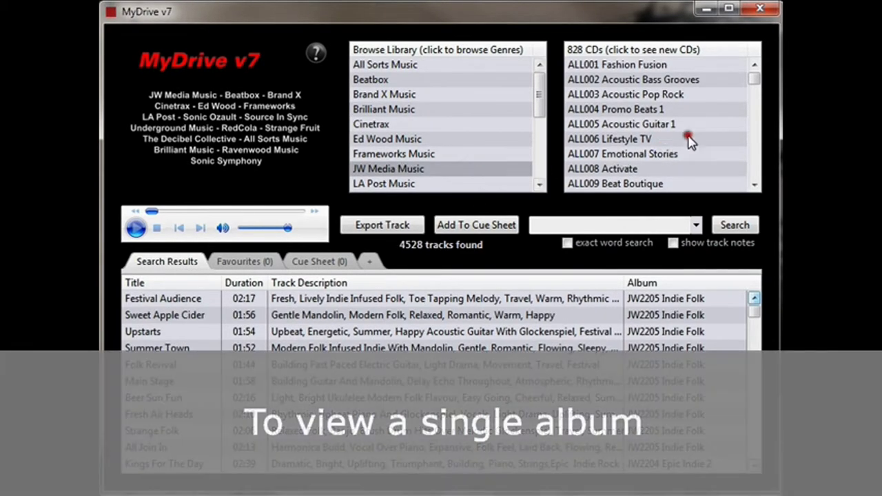
# List the tracks of the single albums BM001 Headliners, EW015 Drama & Suspense and JW2127 Flavas 2, one after another
pyautogui.moveTo(755, 79); pyautogui.dragTo(757, 103)
pyautogui.click(589, 81)
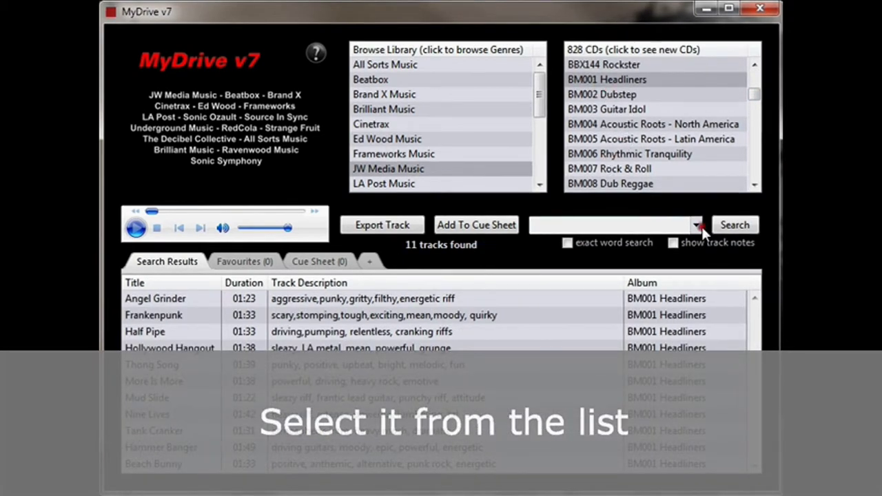
pyautogui.moveTo(763, 105); pyautogui.dragTo(697, 118)
pyautogui.click(679, 124)
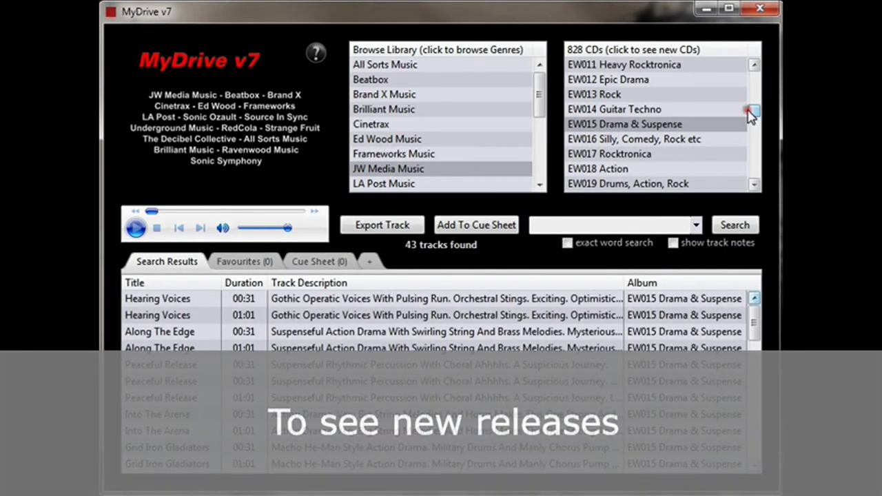
pyautogui.moveTo(750, 113); pyautogui.dragTo(753, 131)
pyautogui.click(675, 139)
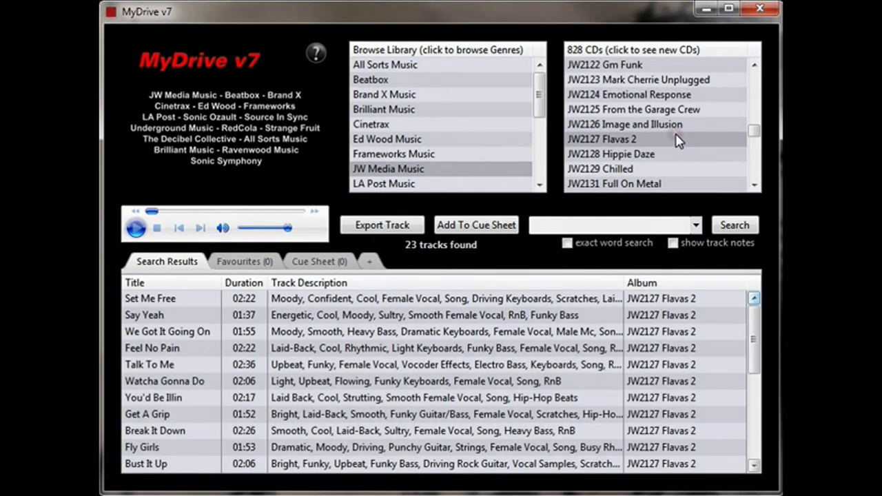
# Restrict the album list to new CDs and view the tracks of CTRX017 Trailer Backends 2, followed by FWM46 Island Hopping
pyautogui.click(674, 53)
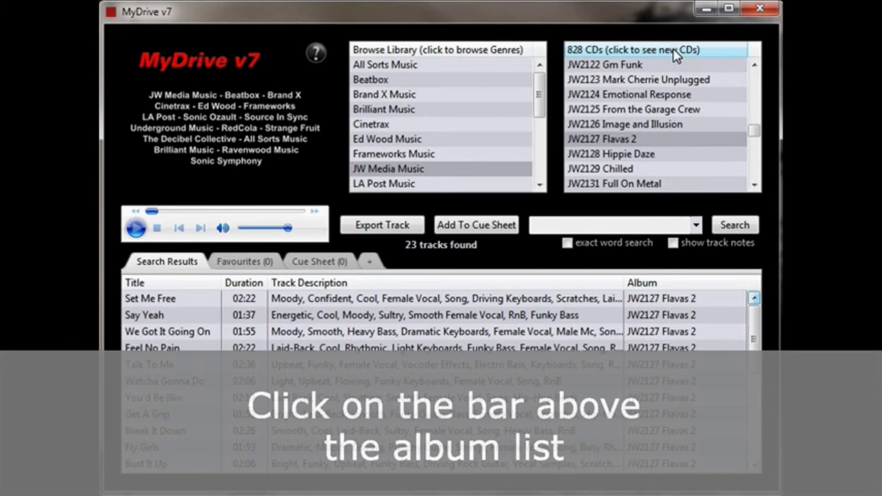
pyautogui.click(676, 53)
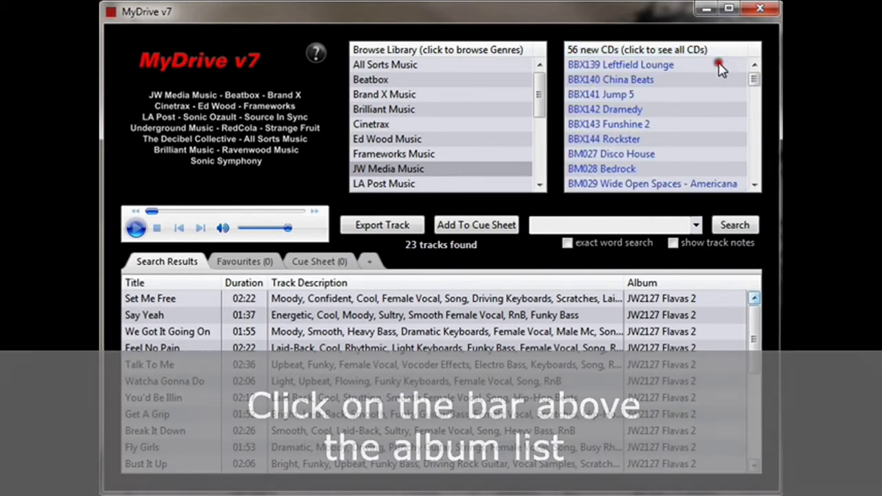
pyautogui.moveTo(753, 81); pyautogui.dragTo(756, 103)
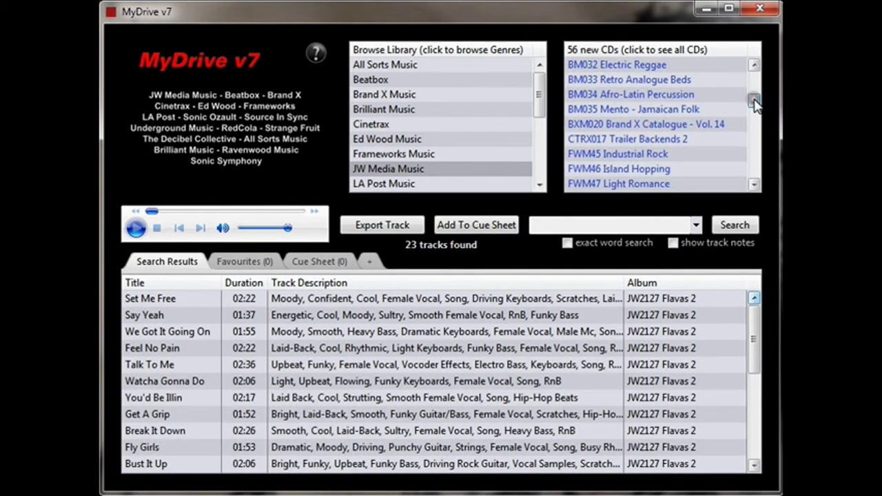
pyautogui.click(629, 139)
pyautogui.click(629, 171)
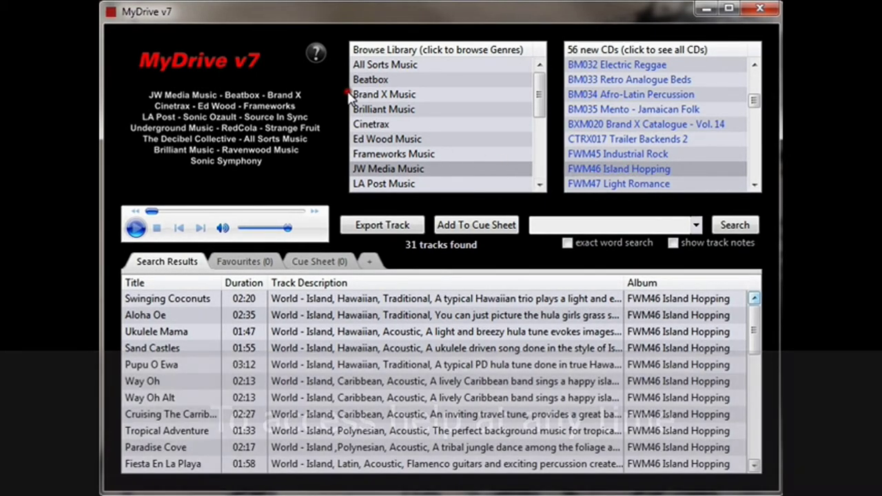
# Bring up the available MyDrive help options
pyautogui.click(319, 55)
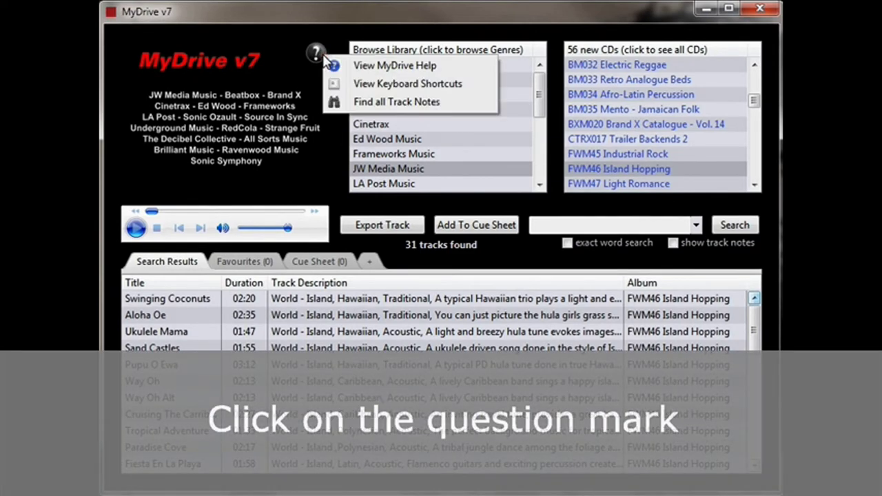